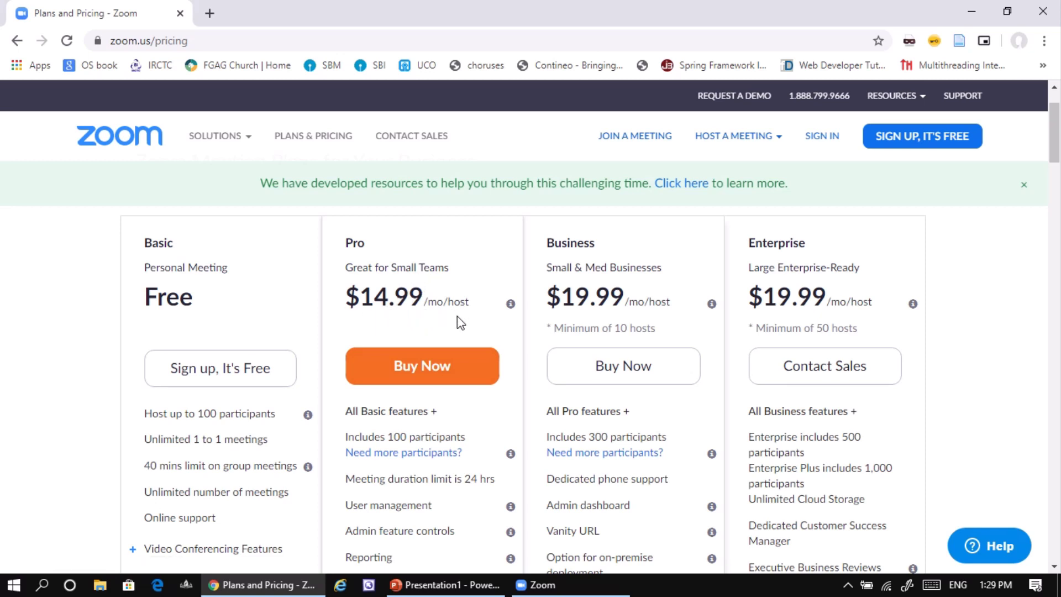
# Look over the Zoom meeting plans and open the Zoom client download page from the website's resources
pyautogui.scroll(1, 450, 319)
pyautogui.scroll(-1, 428, 292)
pyautogui.scroll(1, 321, 239)
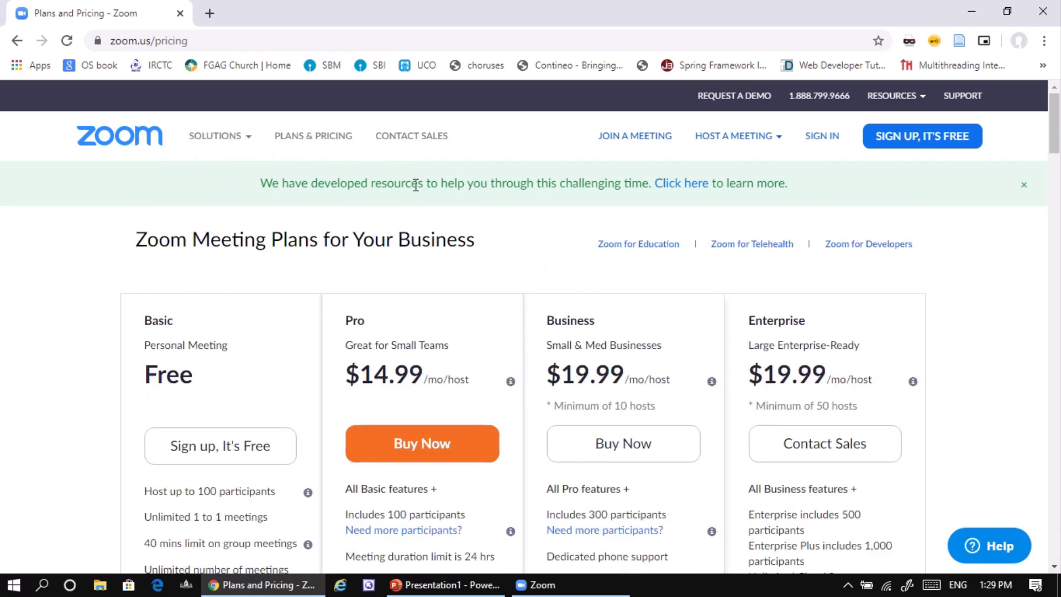
pyautogui.moveTo(908, 101)
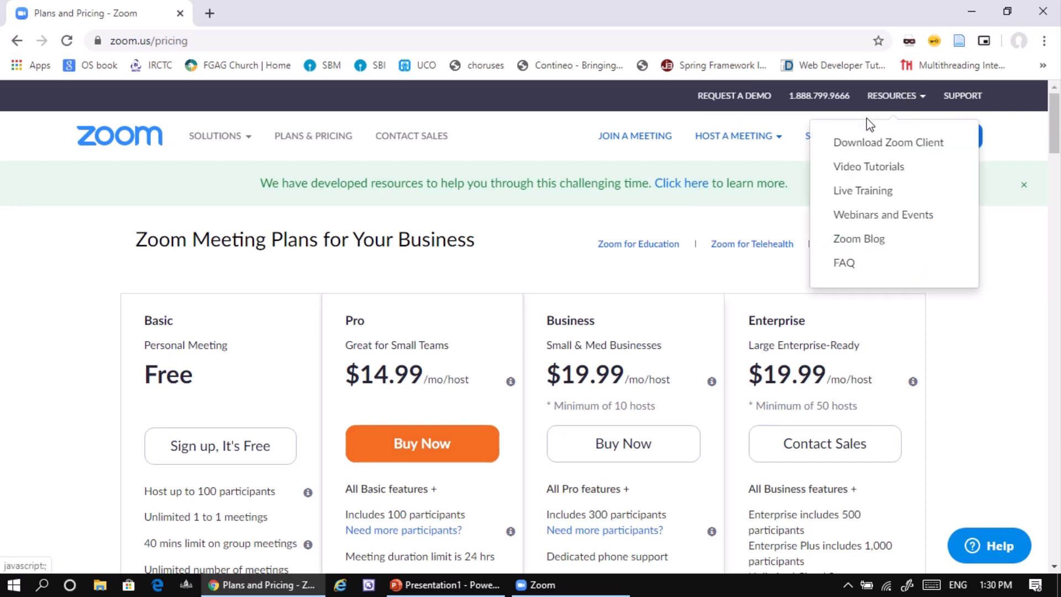
pyautogui.click(837, 151)
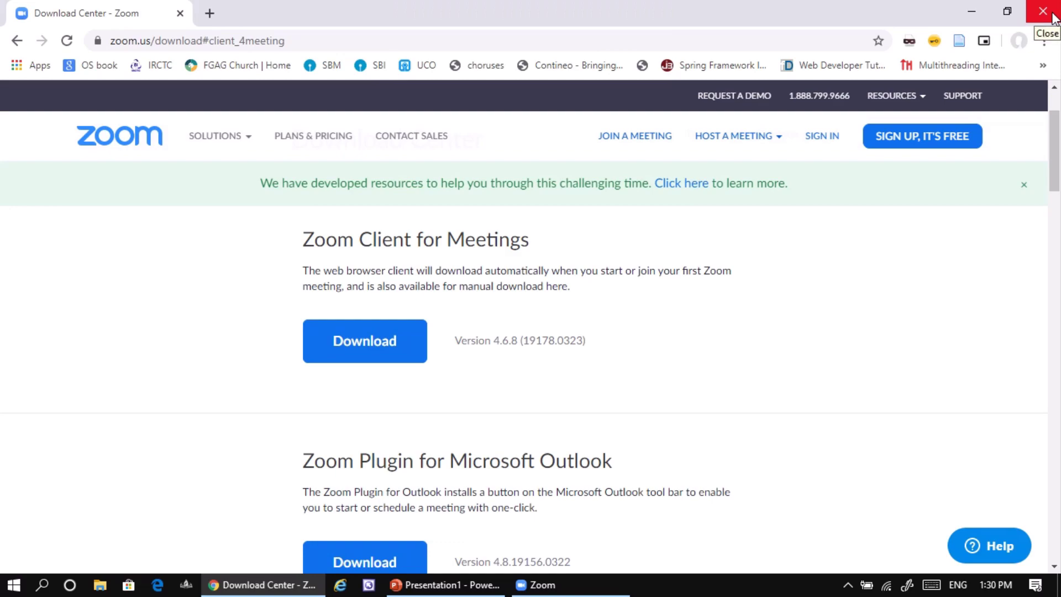
# Close the browser and switch to the Zoom desktop client
pyautogui.click(1052, 15)
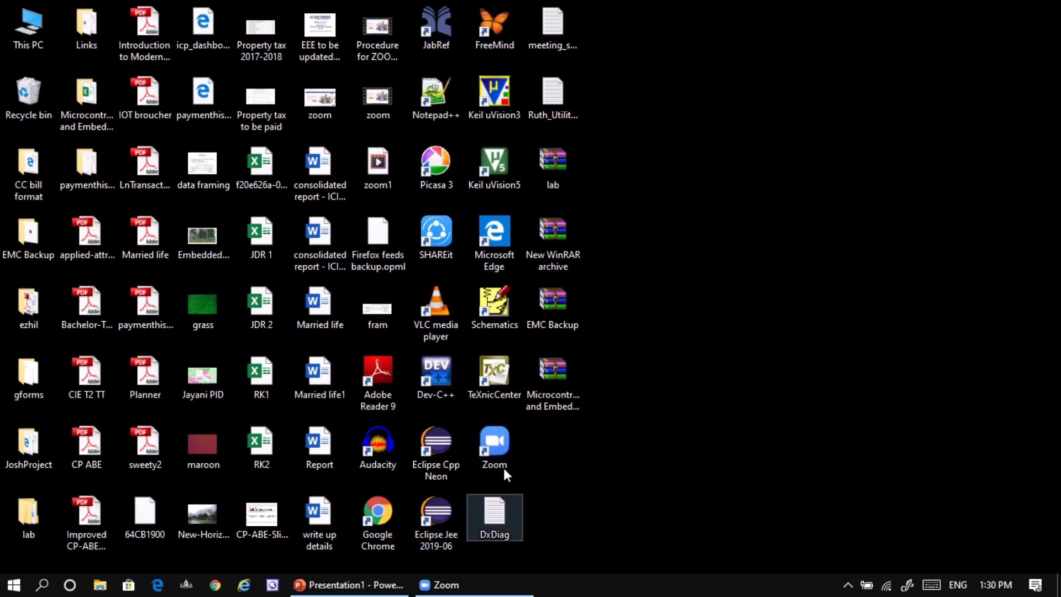
pyautogui.doubleClick(501, 448)
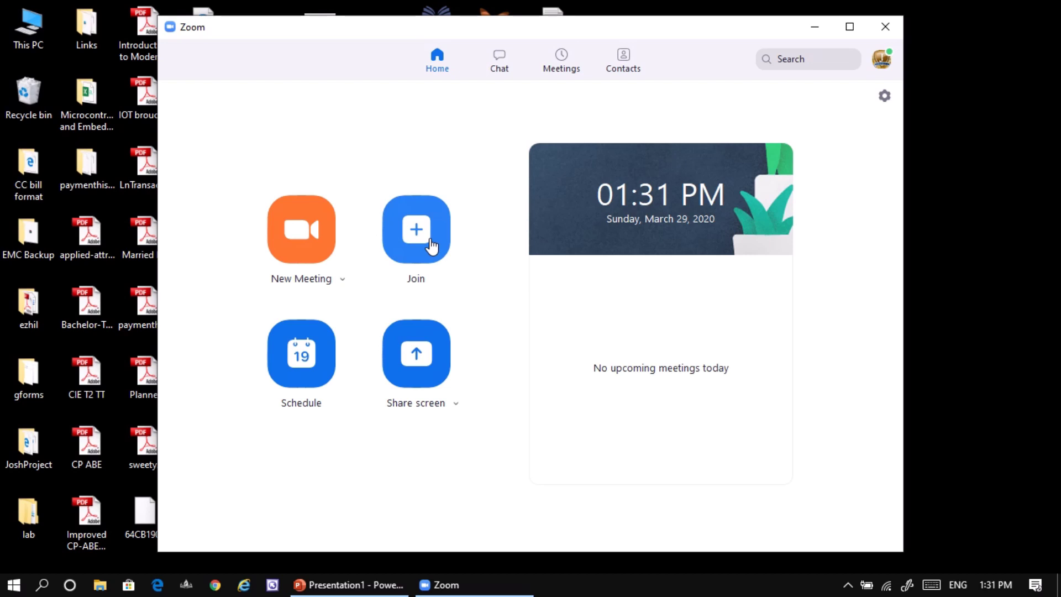
# View the options for scheduling a meeting and leave the form without scheduling one
pyautogui.click(304, 356)
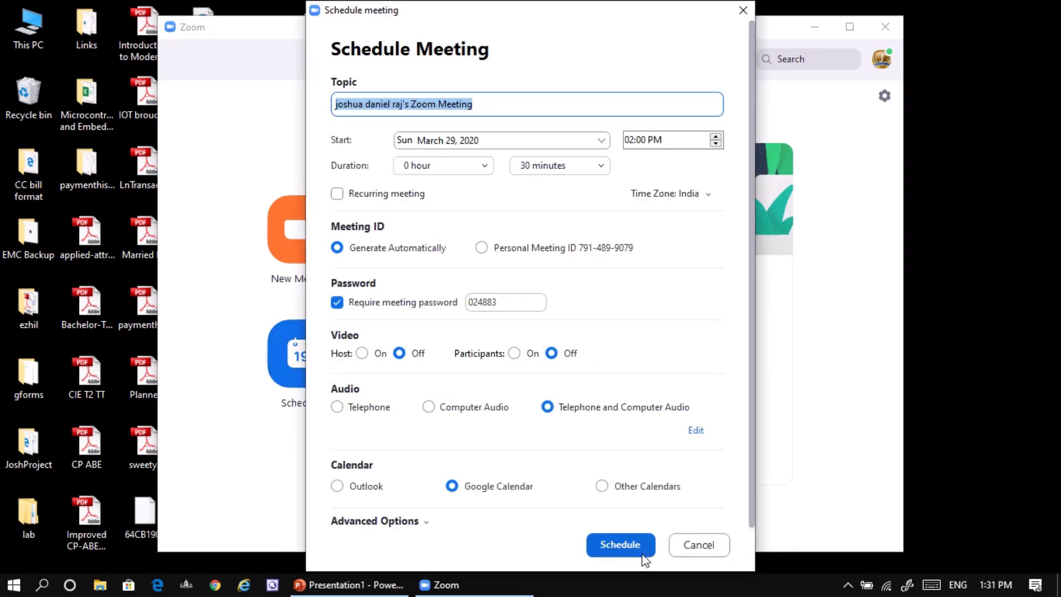
pyautogui.click(697, 545)
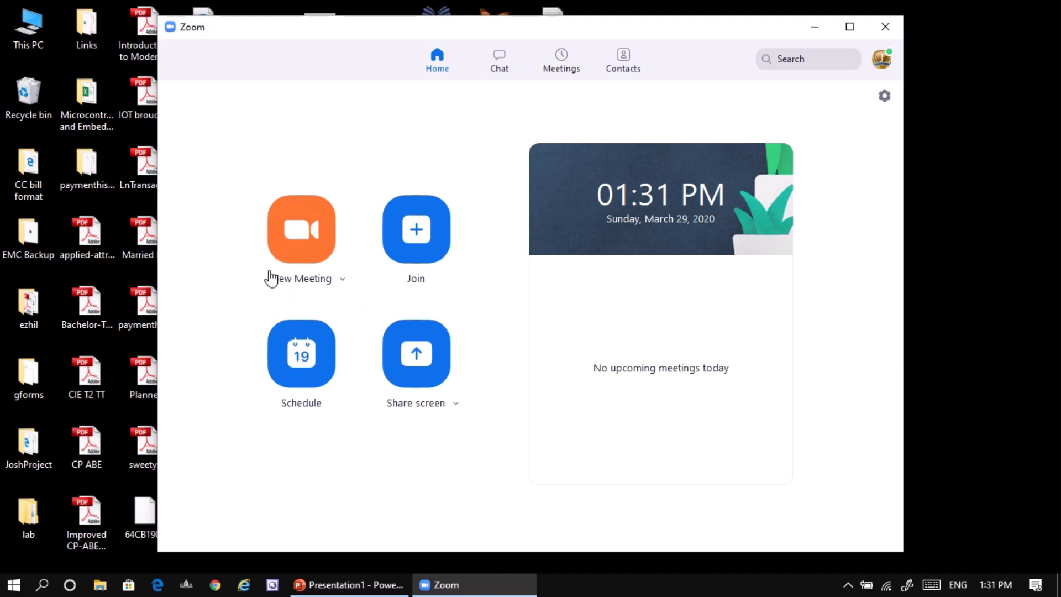
# Start a new meeting with video turned off and join it with computer audio
pyautogui.click(343, 280)
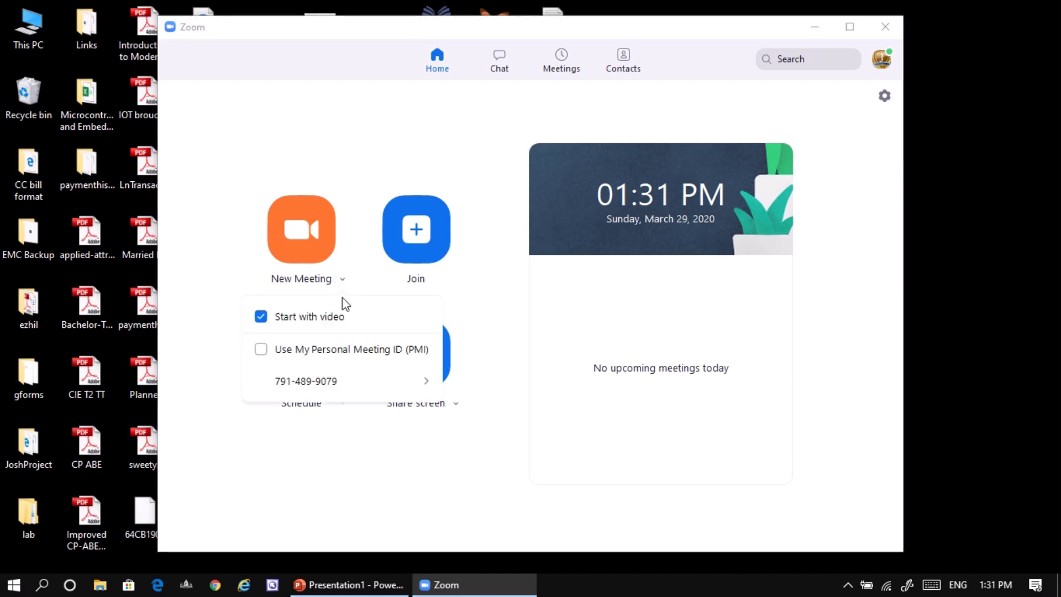
pyautogui.click(261, 317)
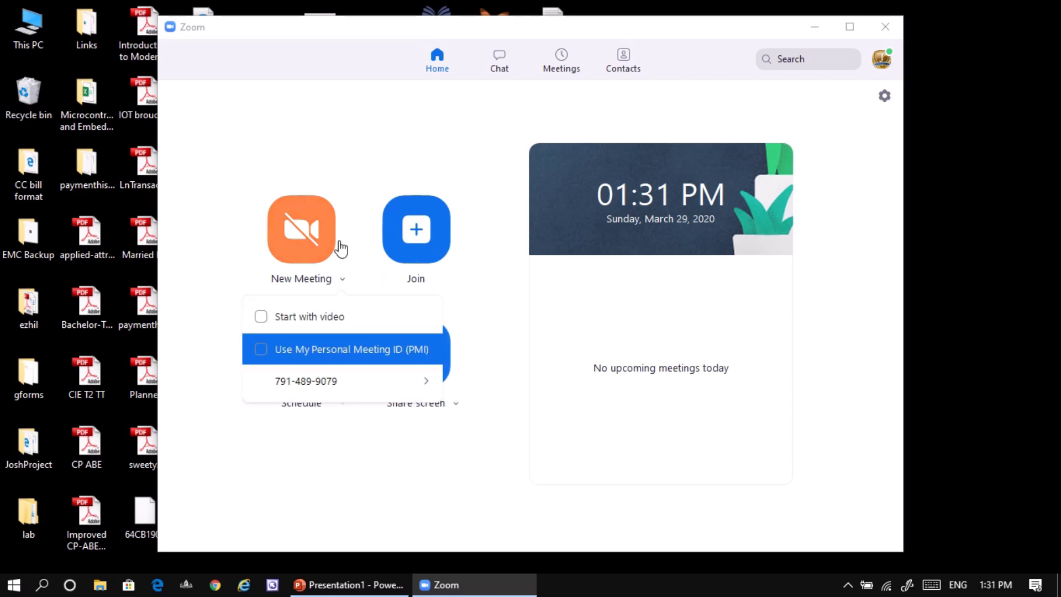
pyautogui.click(304, 242)
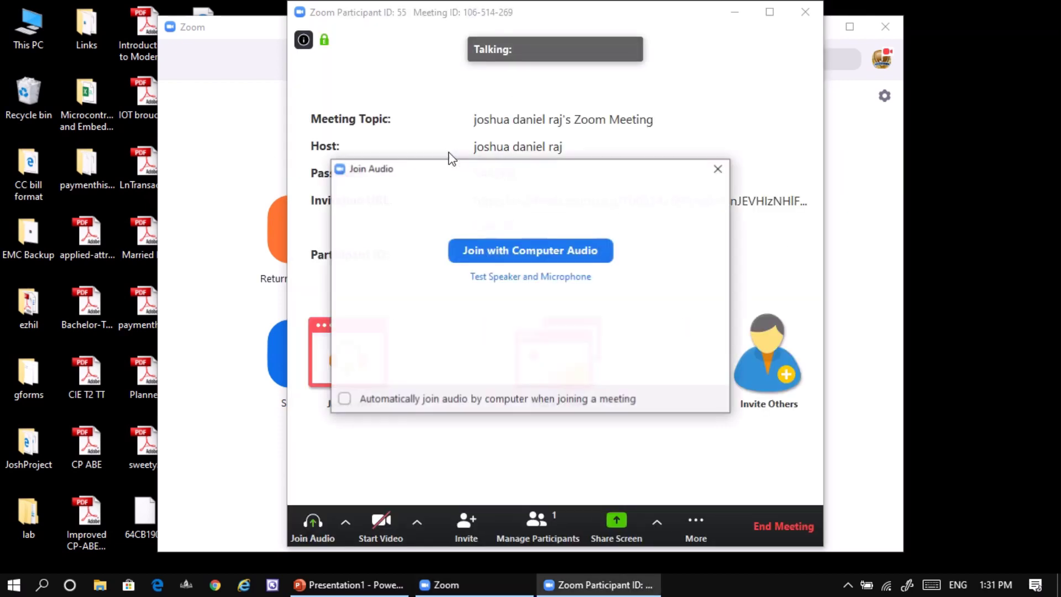
pyautogui.click(526, 250)
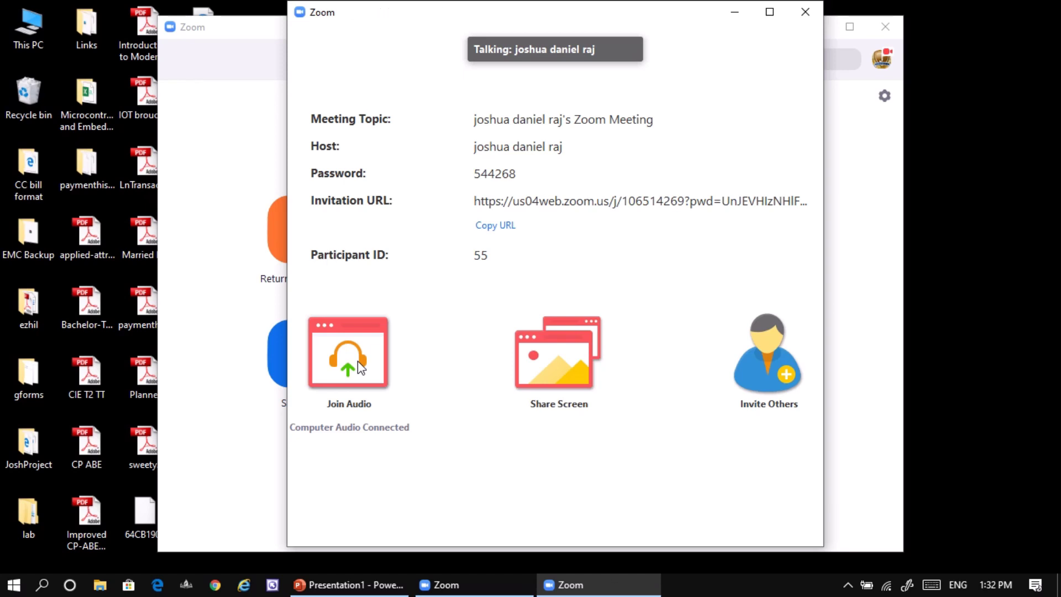
# Examine the contact and email options for inviting people to the meeting, and close the invitation dialog
pyautogui.moveTo(364, 363)
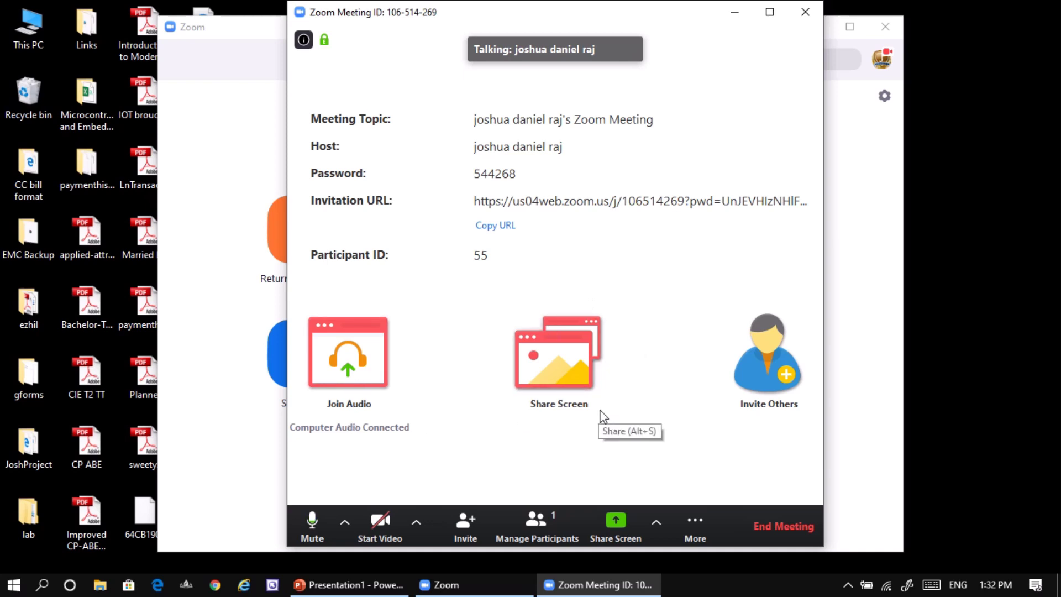
pyautogui.click(787, 376)
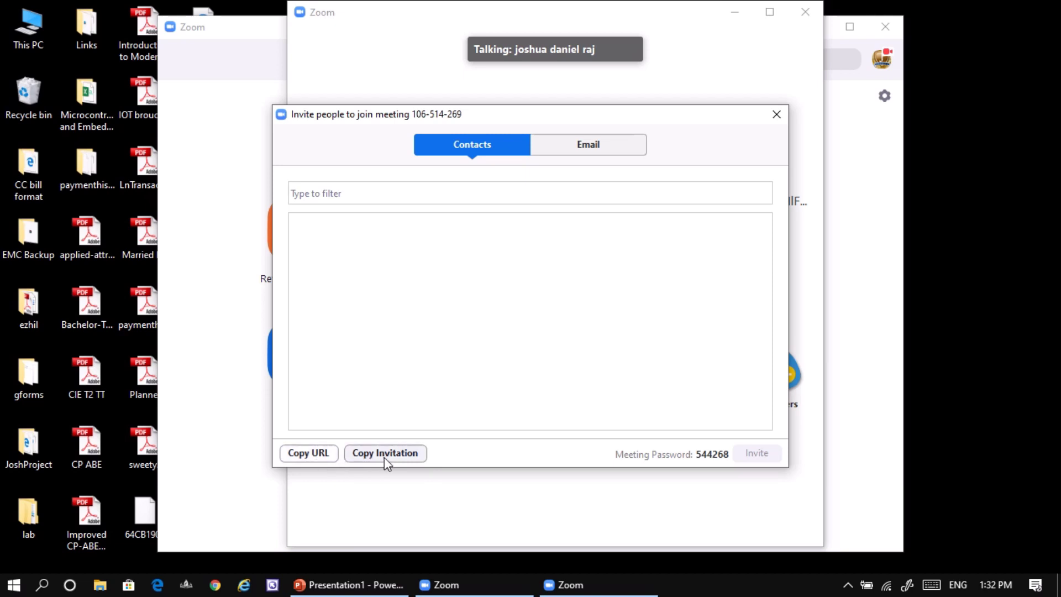
pyautogui.click(577, 154)
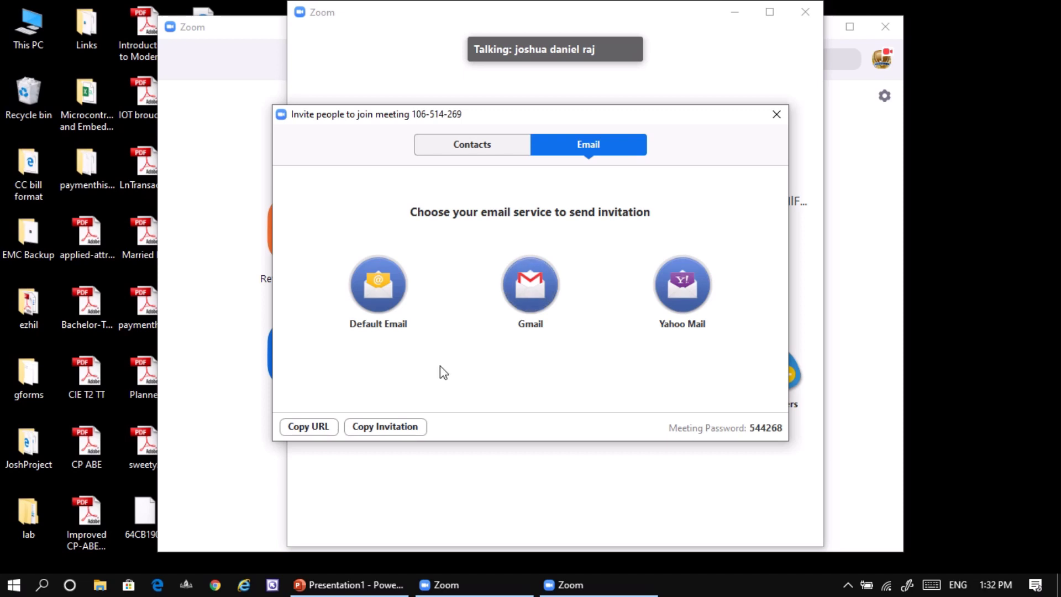
pyautogui.moveTo(407, 433)
pyautogui.click(484, 157)
pyautogui.click(776, 115)
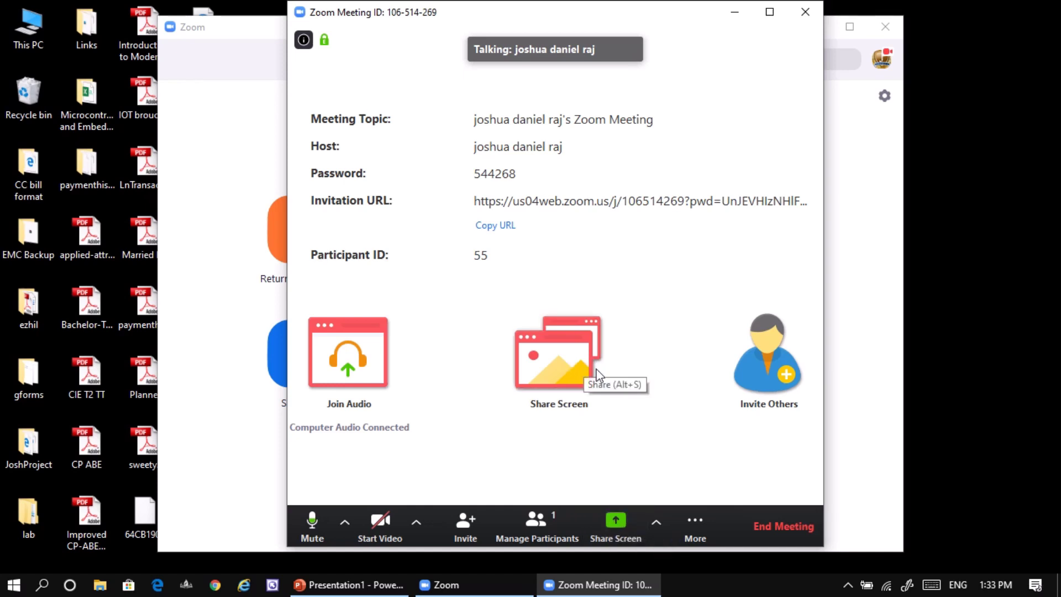
# Share the "Presentation1 - PowerPoint" window with the meeting
pyautogui.click(557, 364)
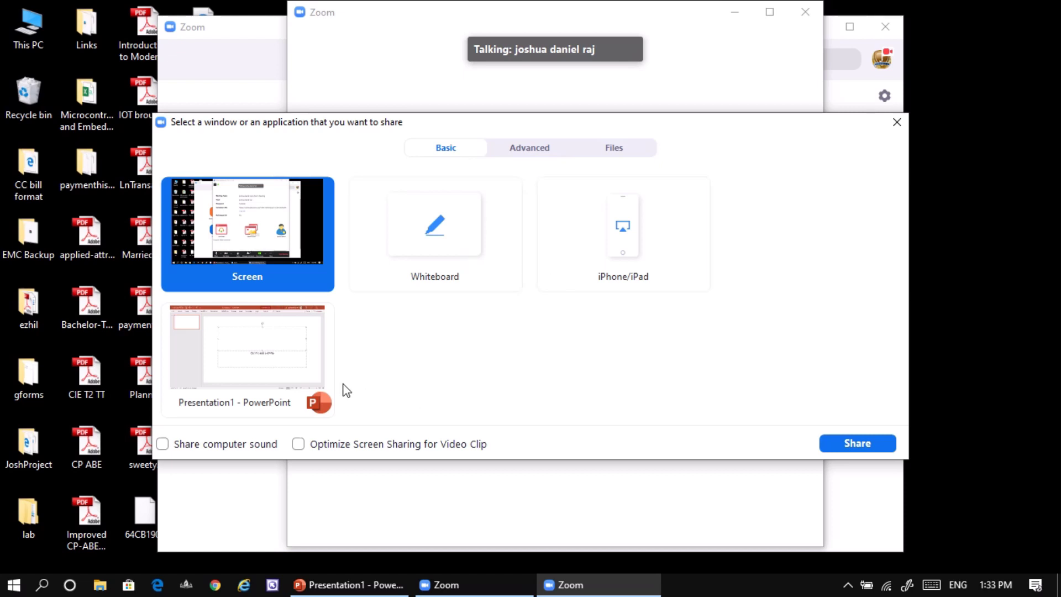
pyautogui.click(242, 367)
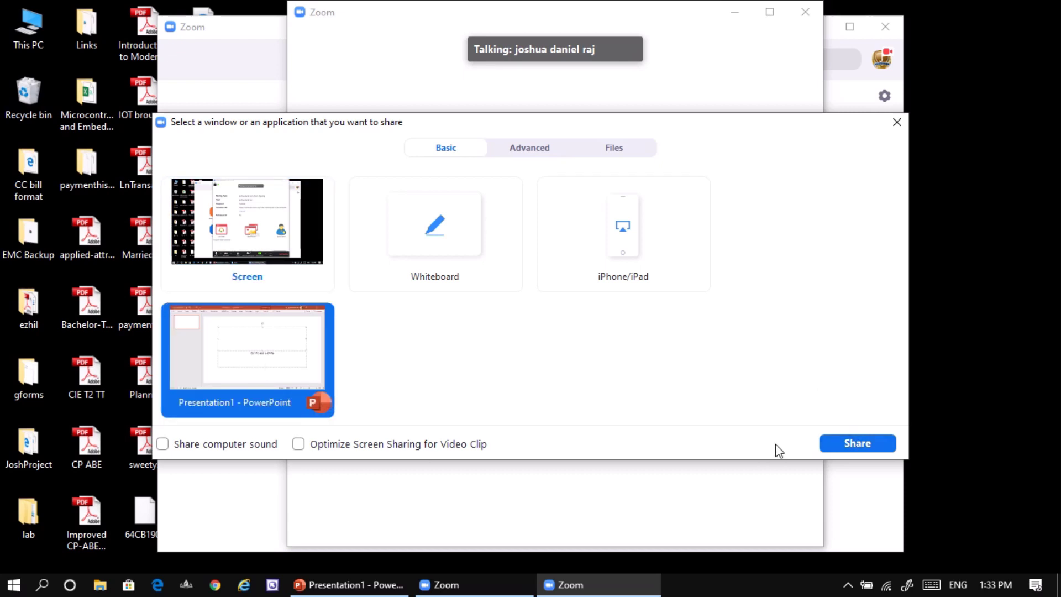
pyautogui.click(862, 443)
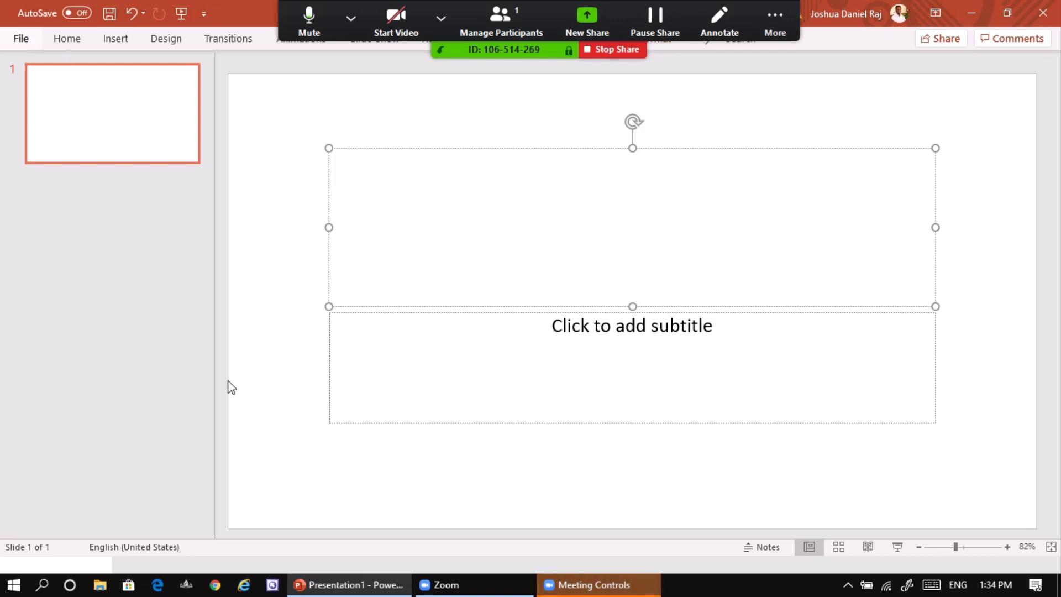
# Open the recent presentation "Module 3 Part 1" in the shared PowerPoint
pyautogui.click(24, 42)
pyautogui.click(49, 138)
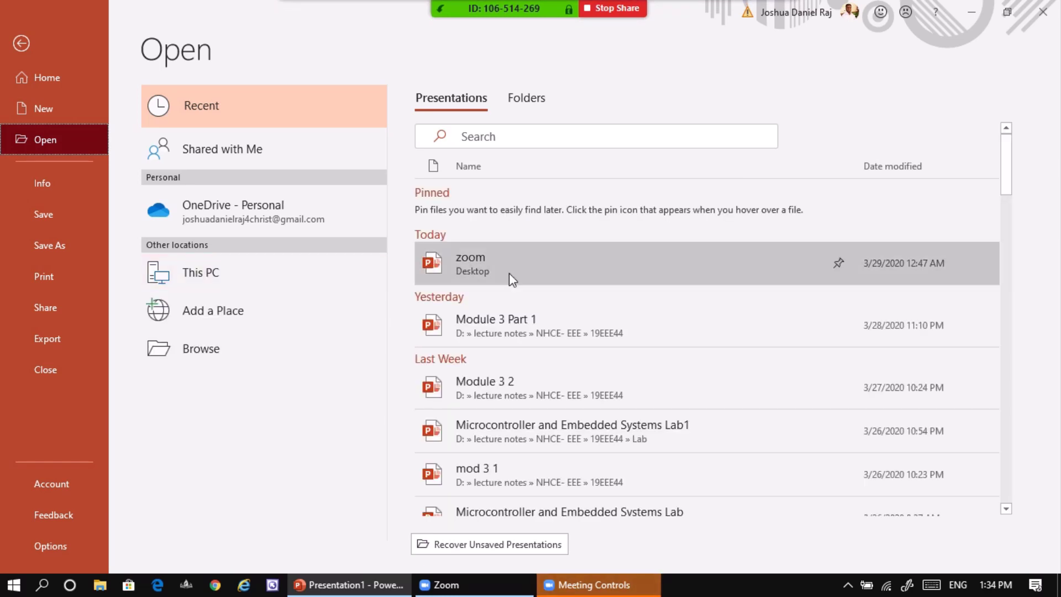
pyautogui.click(548, 329)
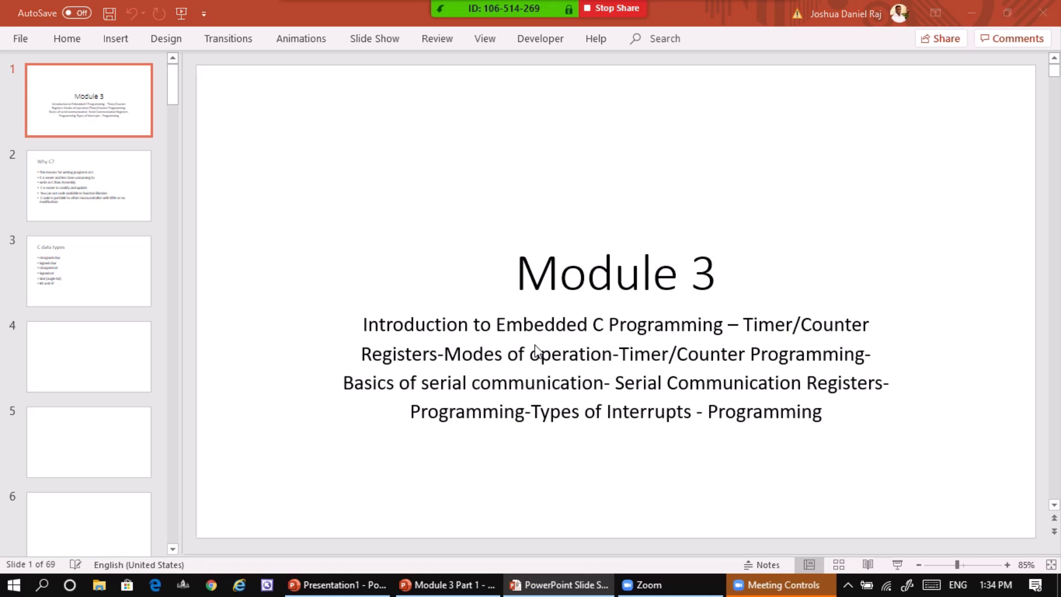
# Start the slide show from the first slide and advance through it to the "Signed char" slide
pyautogui.press('F5')
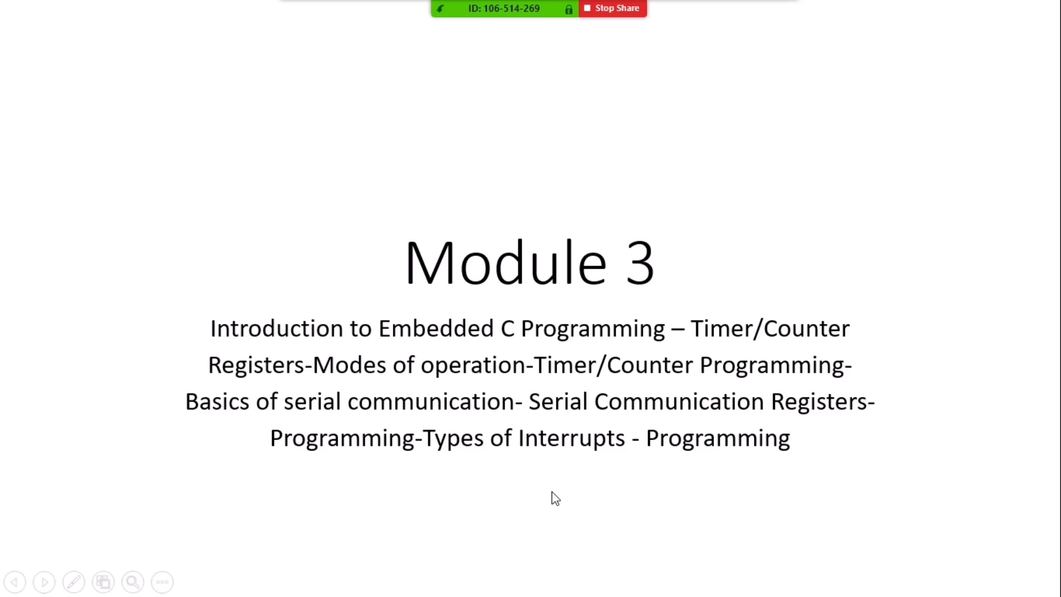
pyautogui.press('Right')
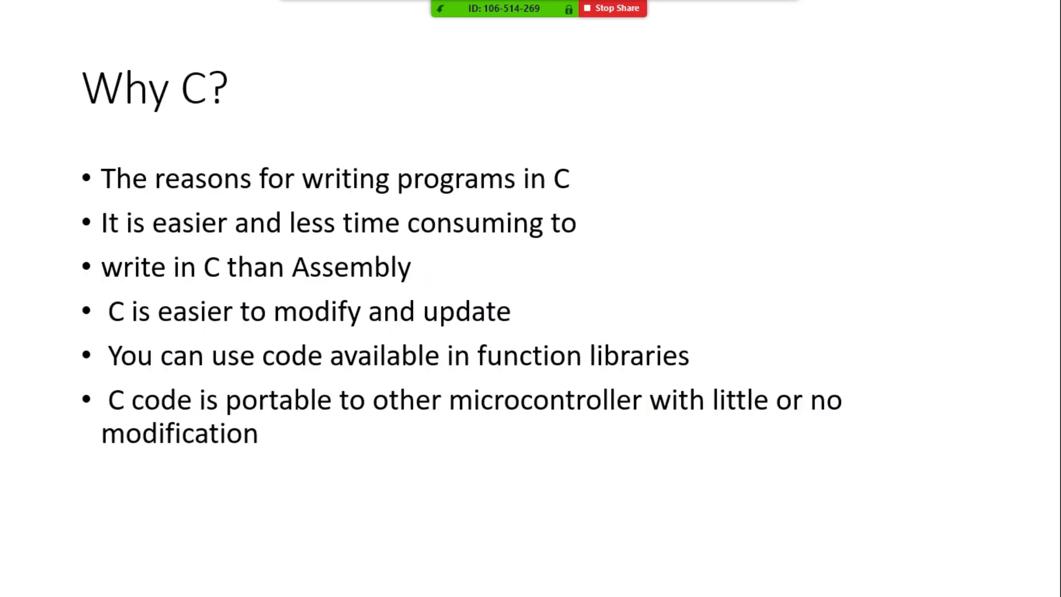
pyautogui.press('Right')
pyautogui.press('Right')
pyautogui.press('Right')
pyautogui.press('Right')
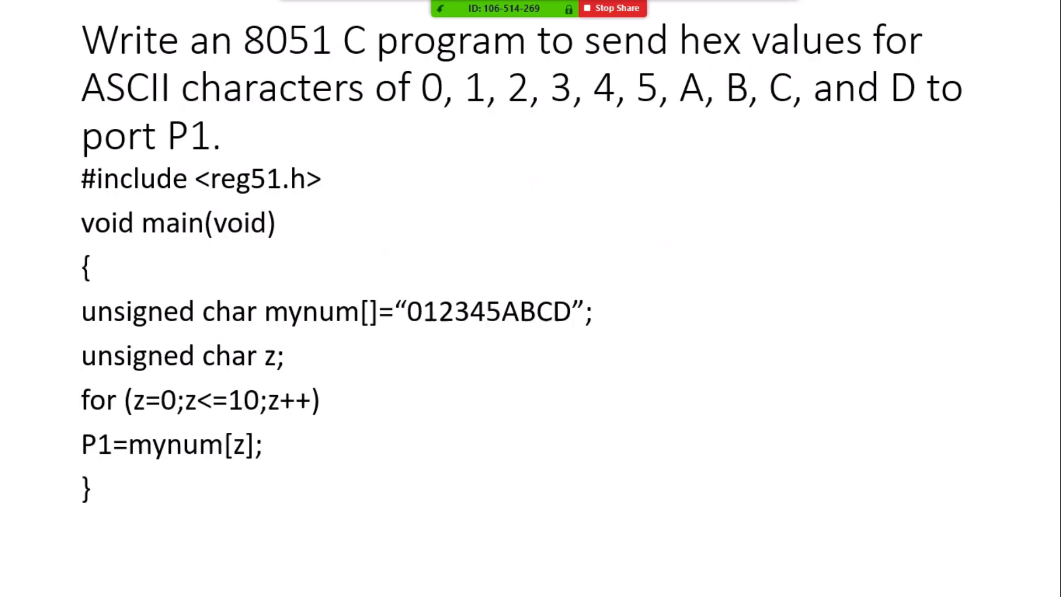
pyautogui.press('Right')
pyautogui.press('Right')
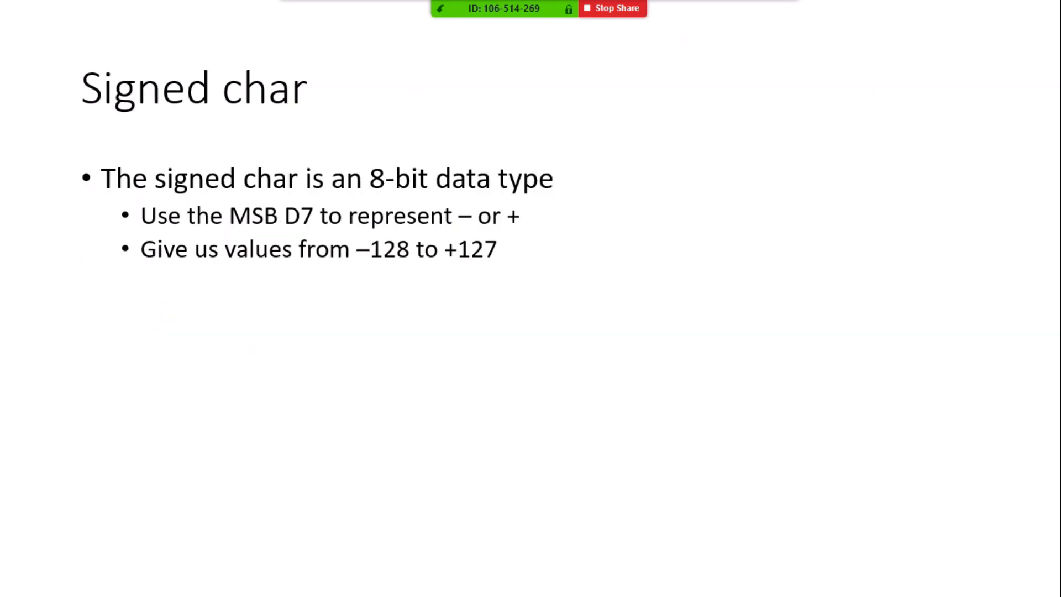